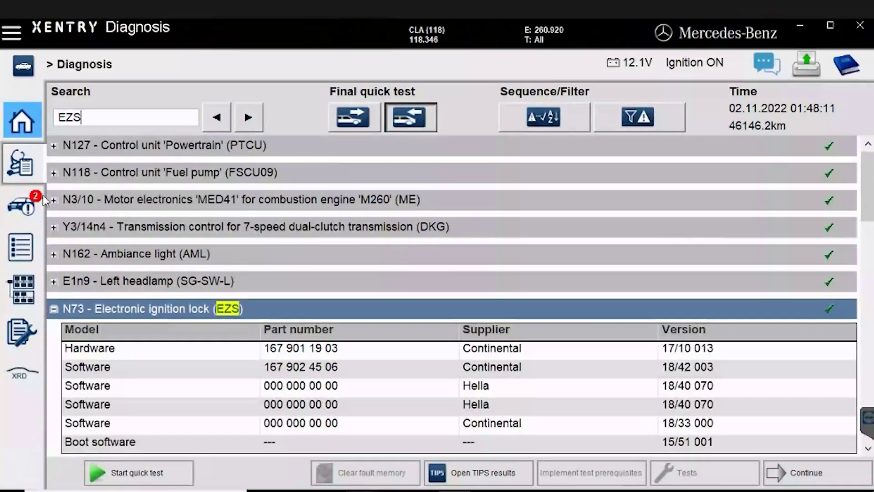
- Expand the A26/17 MBUX head unit's version table to show variant HU6_Mid_FreshUp3_4, then open the session menu
scroll(237, 271, "down", 3)
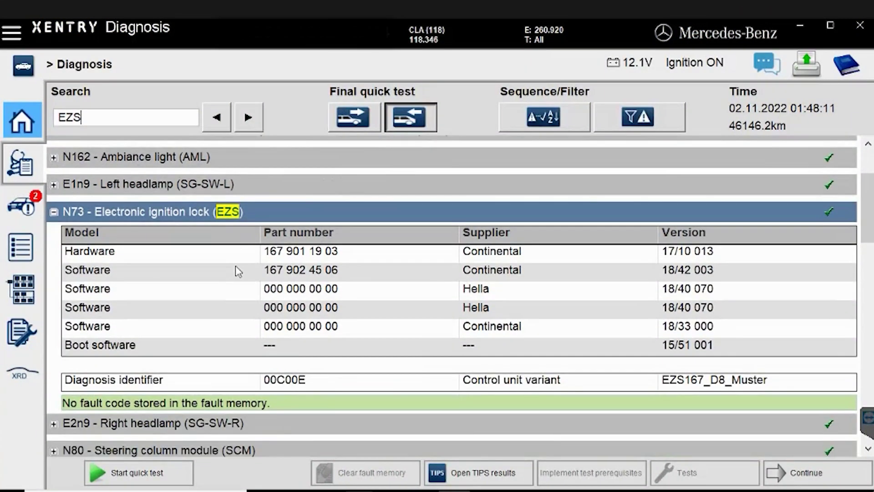
scroll(237, 271, "down", 19)
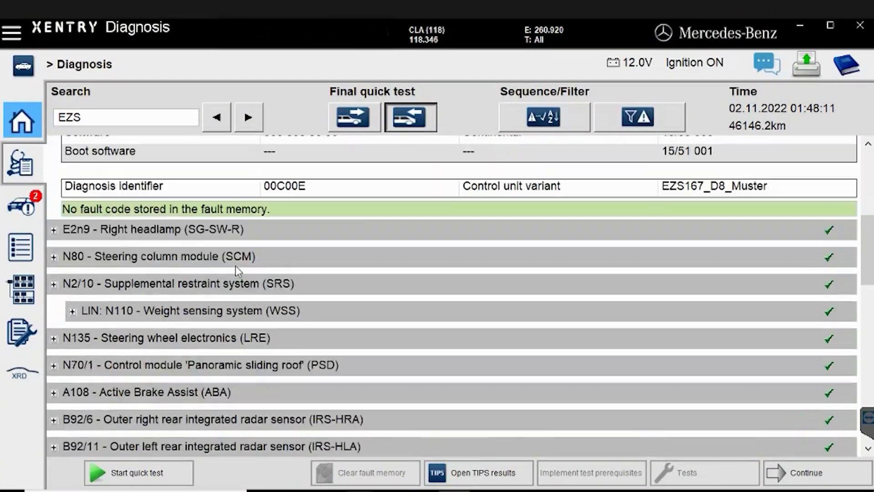
scroll(237, 271, "down", 7)
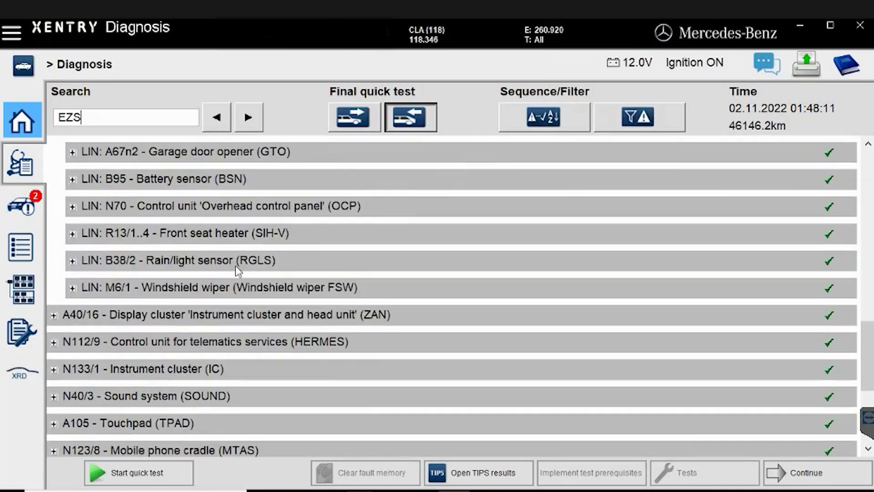
scroll(236, 269, "down", 2)
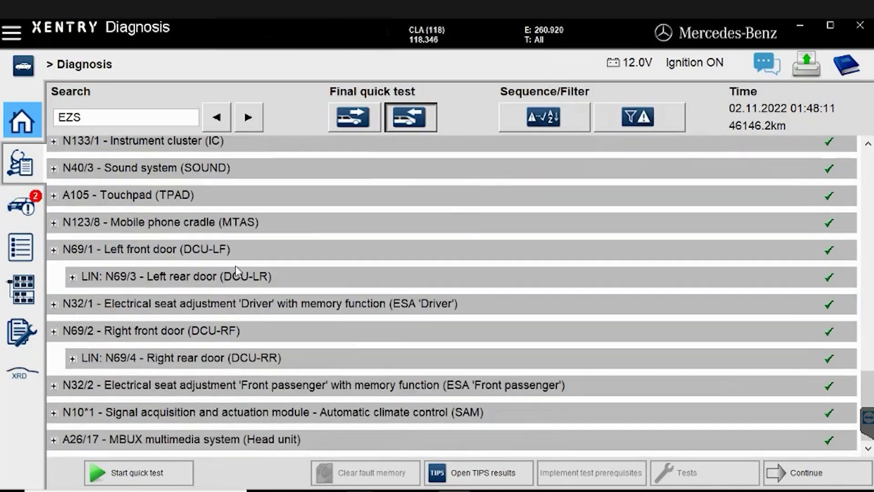
left_click(237, 438)
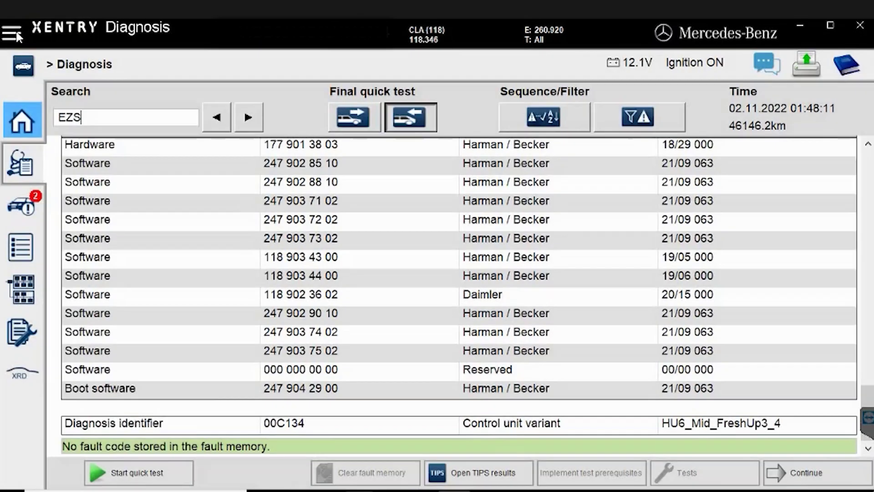
left_click(16, 30)
- Exit the vehicle diagnosis session, minimize Xentry and paste the EZS167 file onto the desktop
left_click(21, 63)
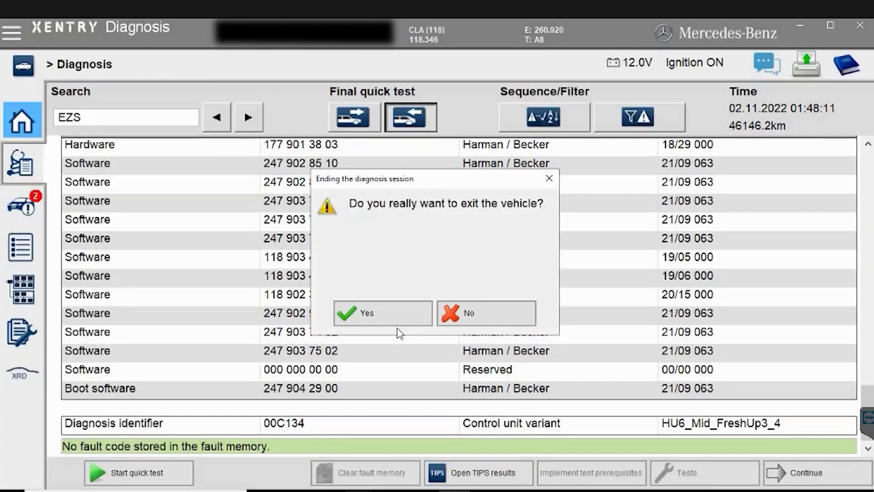
left_click(394, 318)
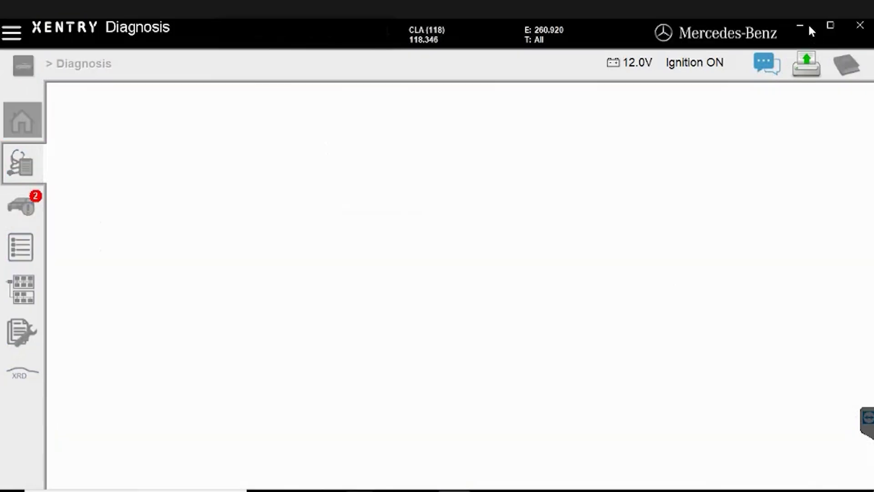
left_click(806, 26)
key("ctrl+v")
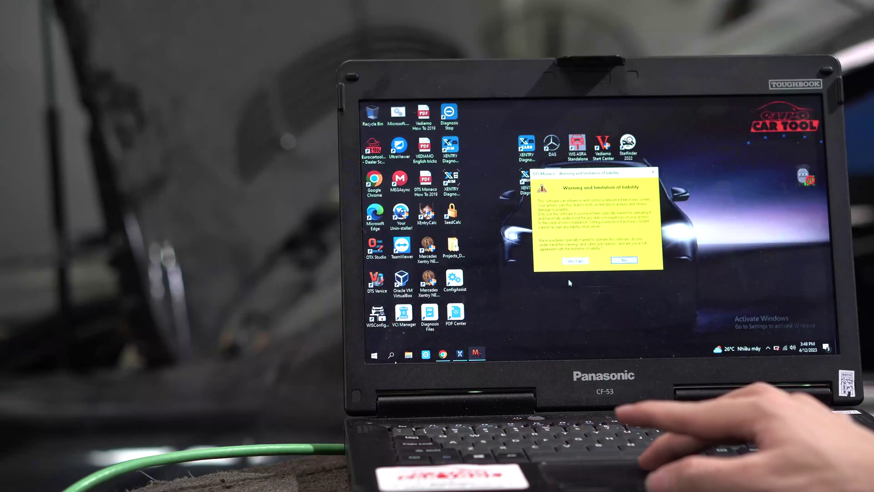
- Accept the liability warning and load EZS167 and HU6 from the Desktop into a temporary workspace
left_click(576, 261)
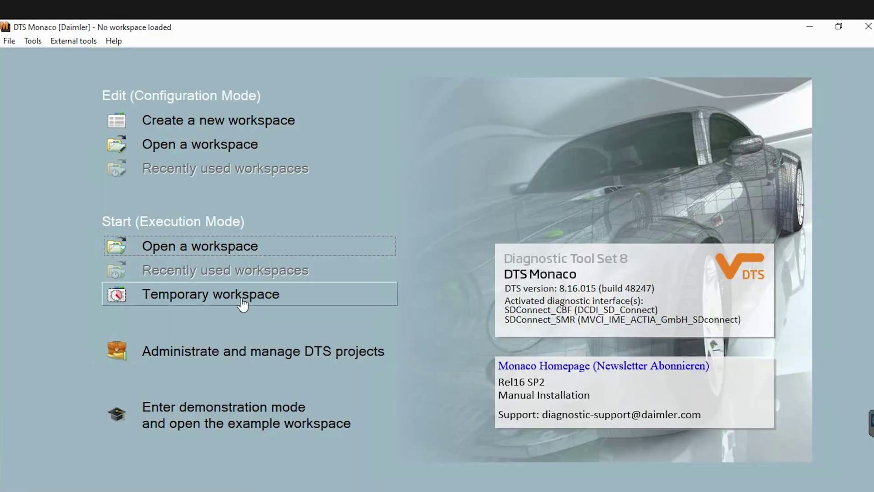
left_click(242, 299)
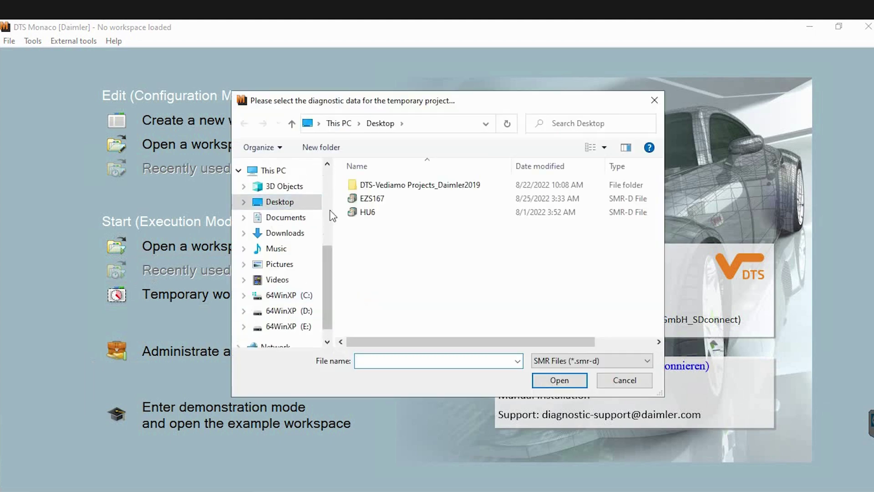
left_click_drag(381, 242, 351, 200)
left_click(545, 378)
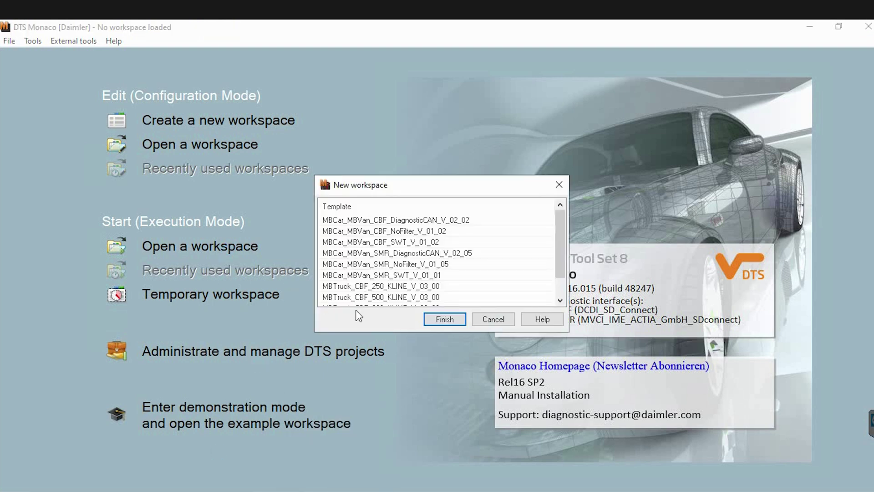
- Create the workspace from the MBCar_MBVan_SMR_DiagnosticCAN_V_02_05 template
left_click(424, 220)
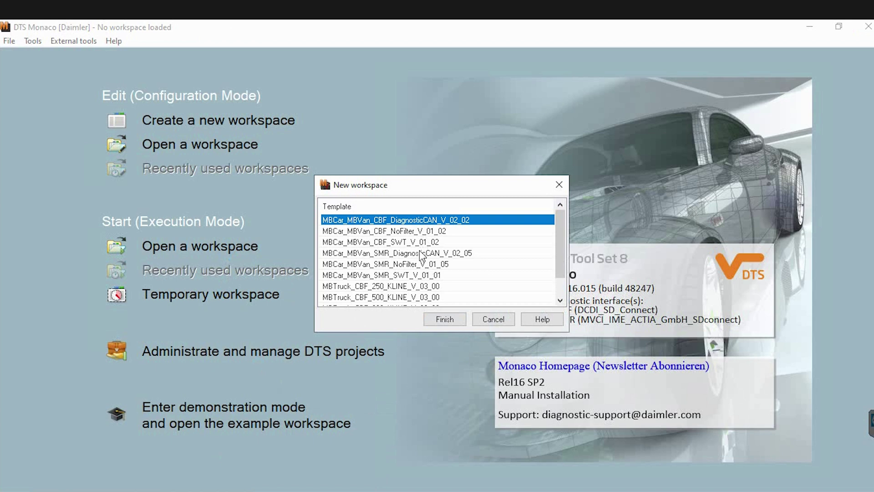
left_click(420, 253)
left_click(449, 320)
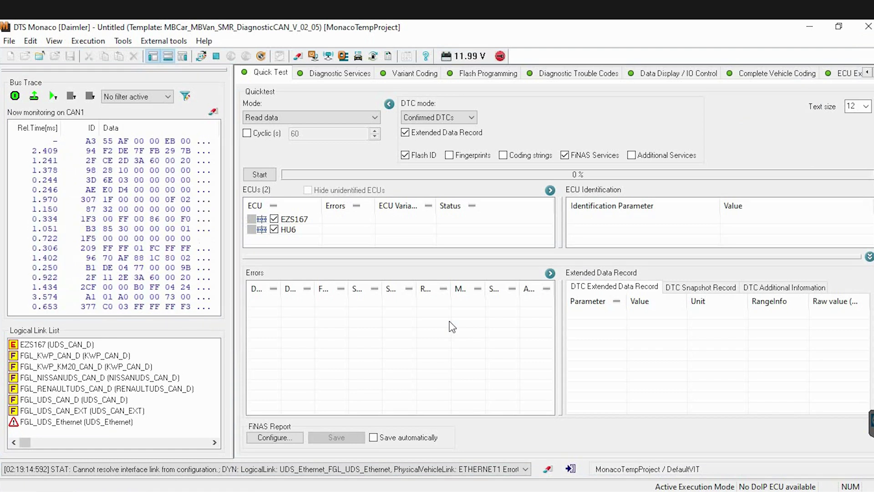
- Identify EZS167 and run its Security Access Level 1, 39, 3B and 61 jobs
left_click(340, 73)
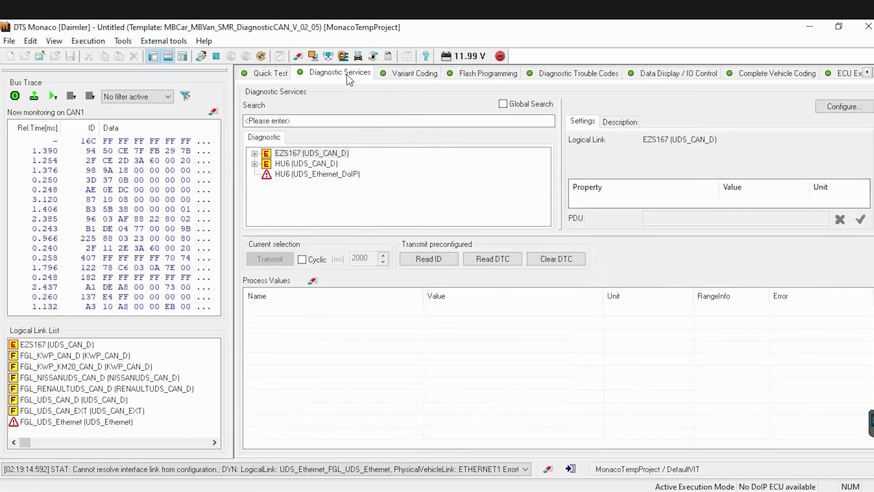
double_click(311, 154)
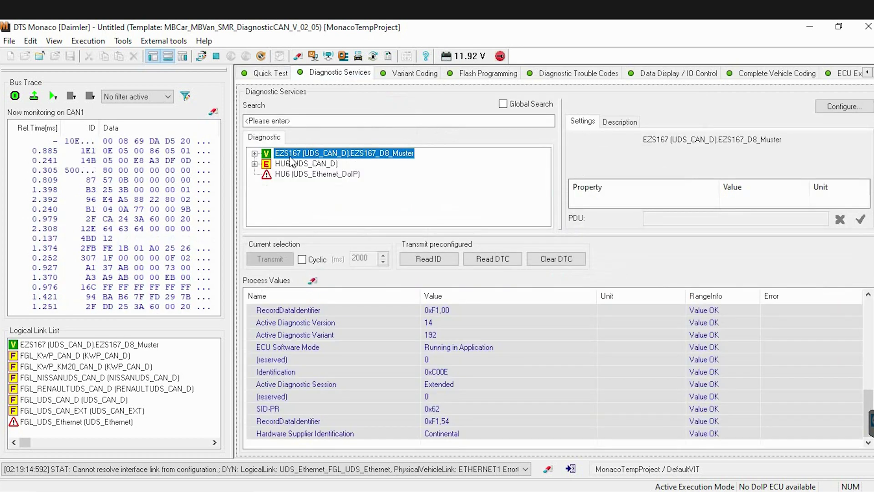
left_click(255, 154)
scroll(265, 174, "down", 1)
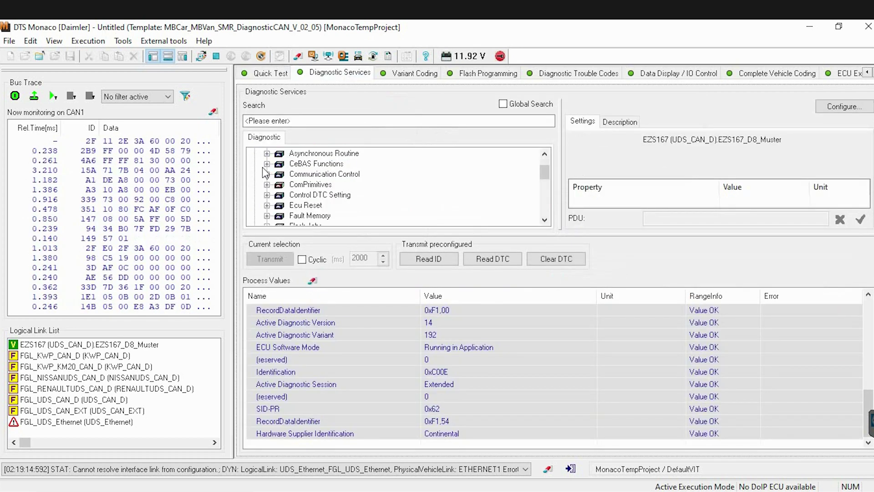
scroll(281, 194, "down", 1)
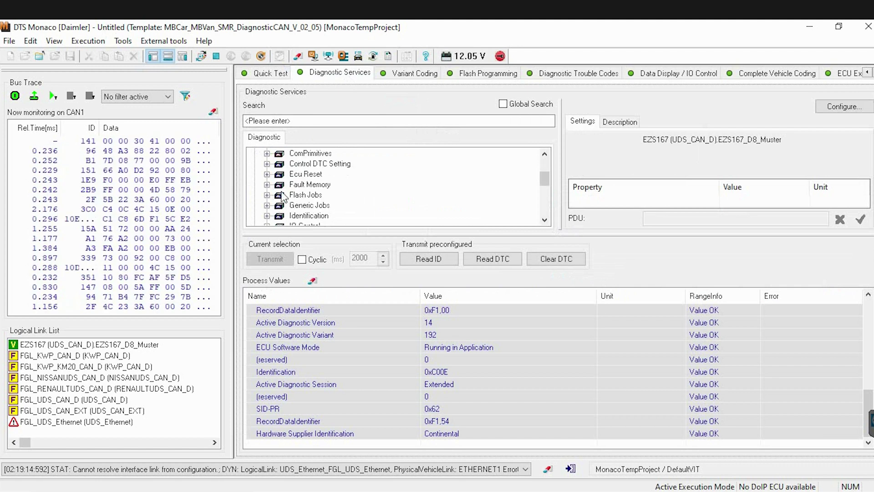
left_click(267, 205)
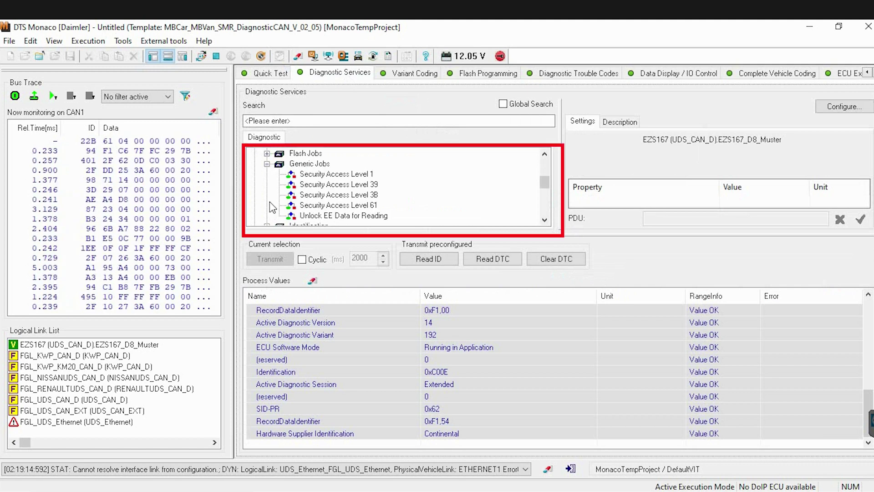
double_click(364, 174)
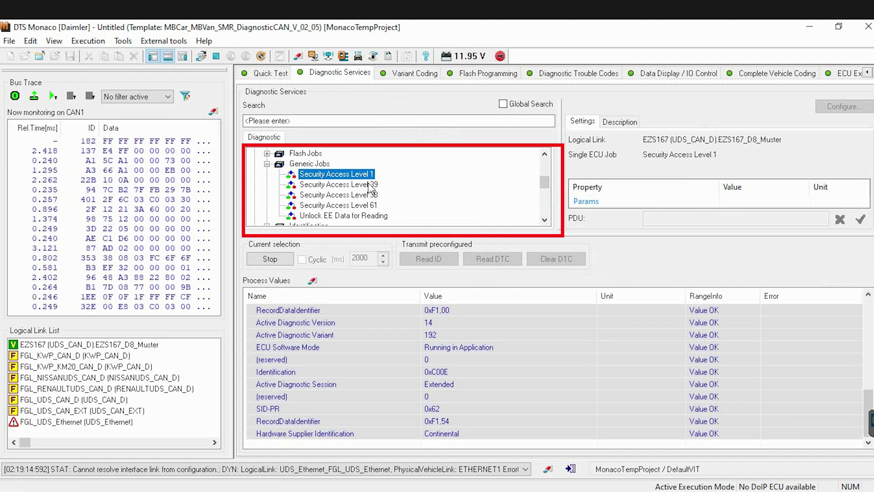
double_click(369, 185)
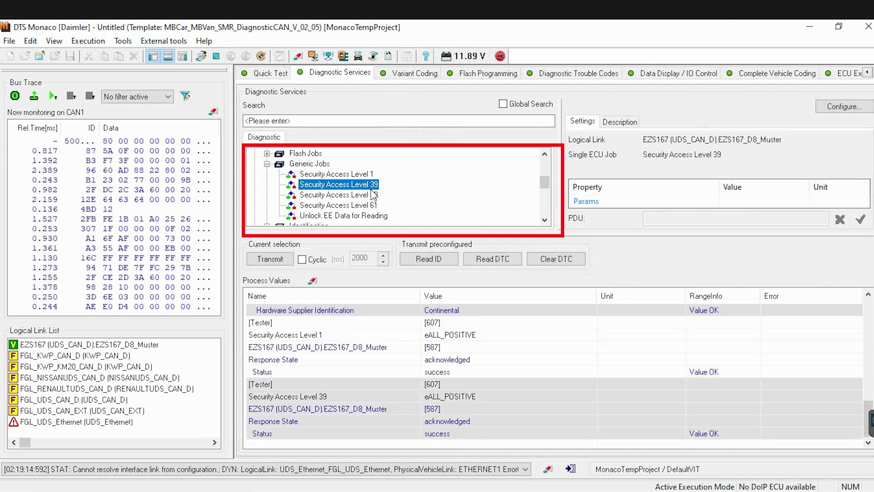
left_click(373, 195)
double_click(373, 196)
double_click(373, 205)
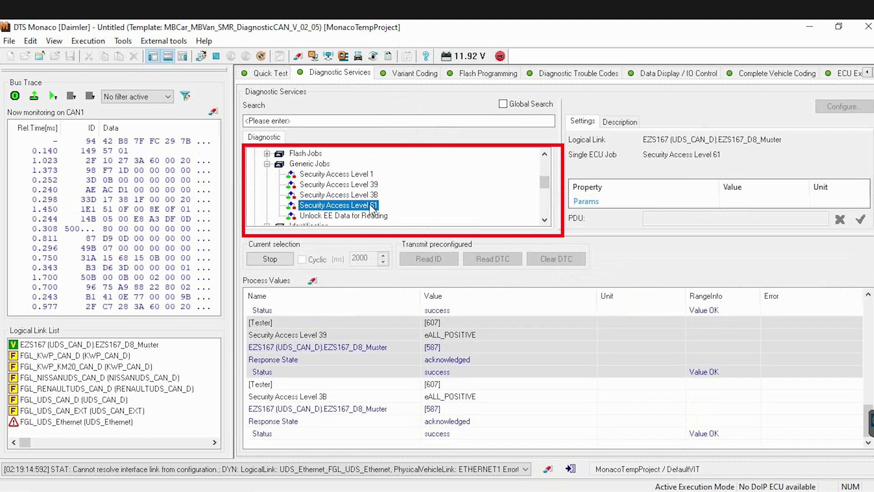
- Identify the HU6 head unit as HU6_Mid_FreshUp3_4 and expand its service groups
scroll(373, 210, "down", 3)
scroll(373, 211, "down", 2)
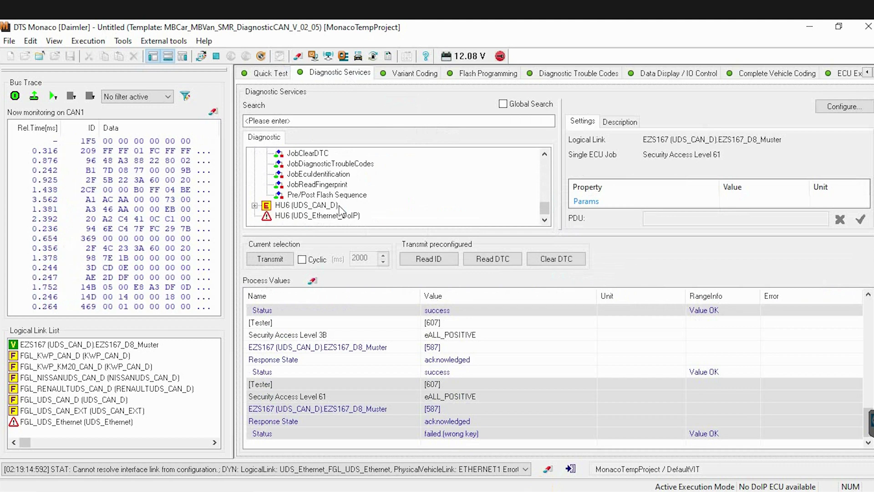
double_click(339, 205)
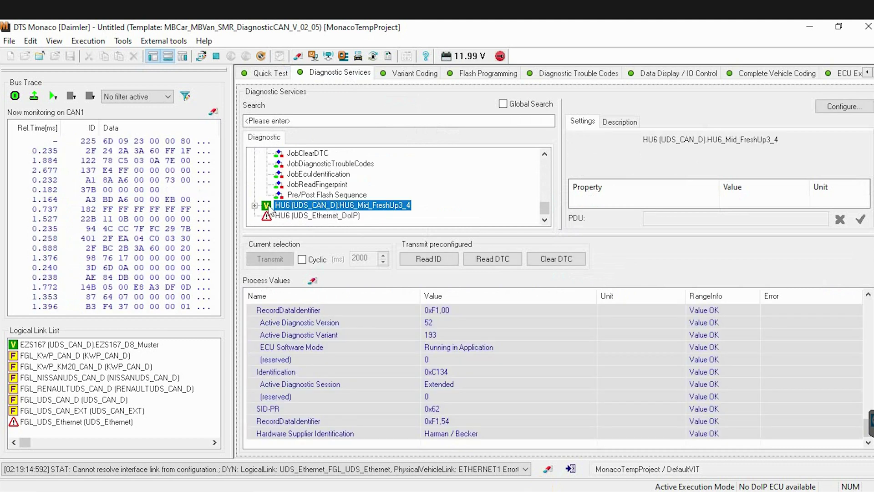
left_click(255, 205)
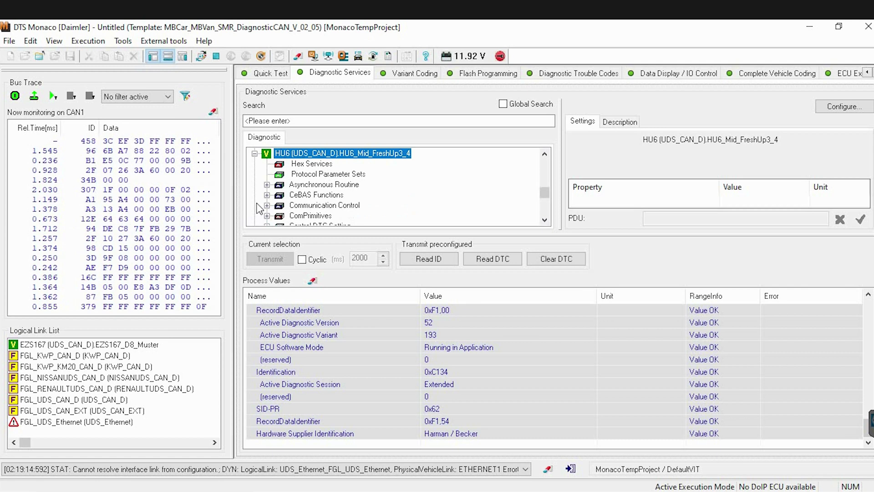
scroll(293, 185, "down", 3)
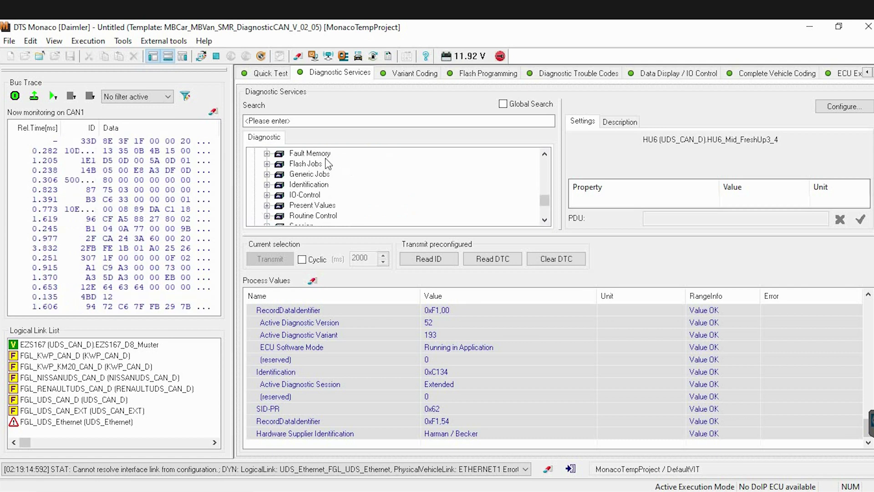
- Load HU6's [004] Main Write coding and change System Language Sets from America to Asia
left_click(416, 78)
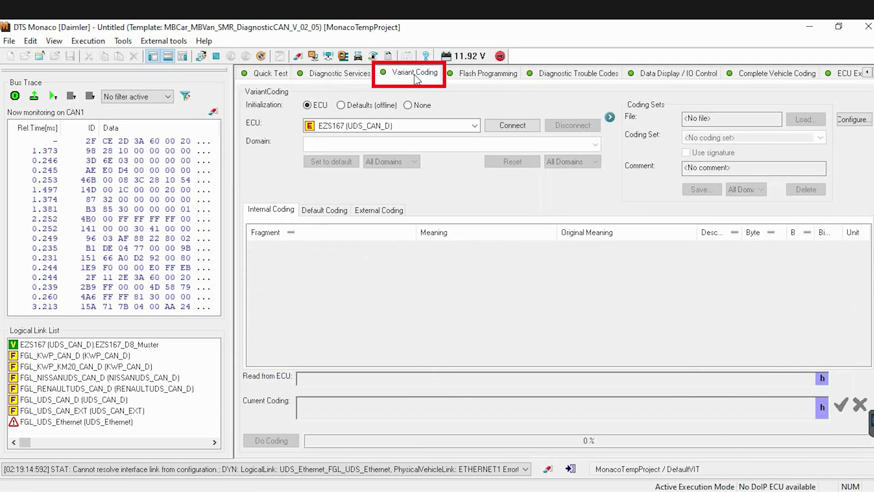
left_click(473, 126)
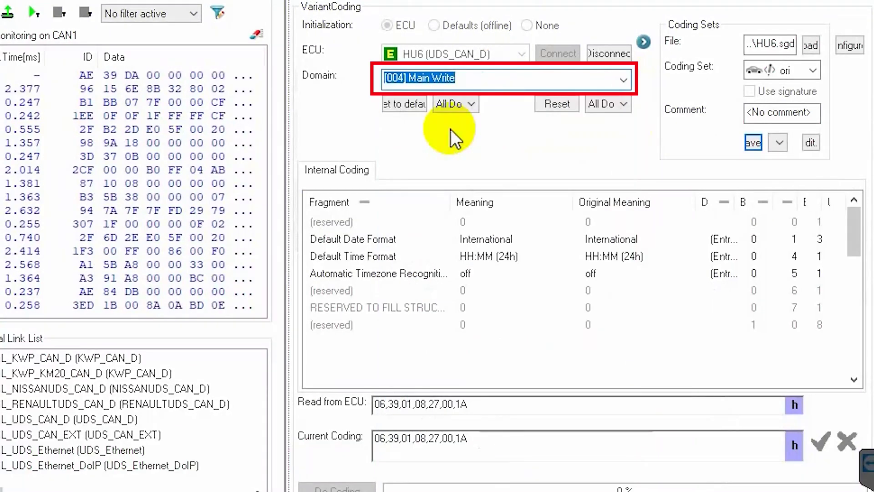
left_click(474, 222)
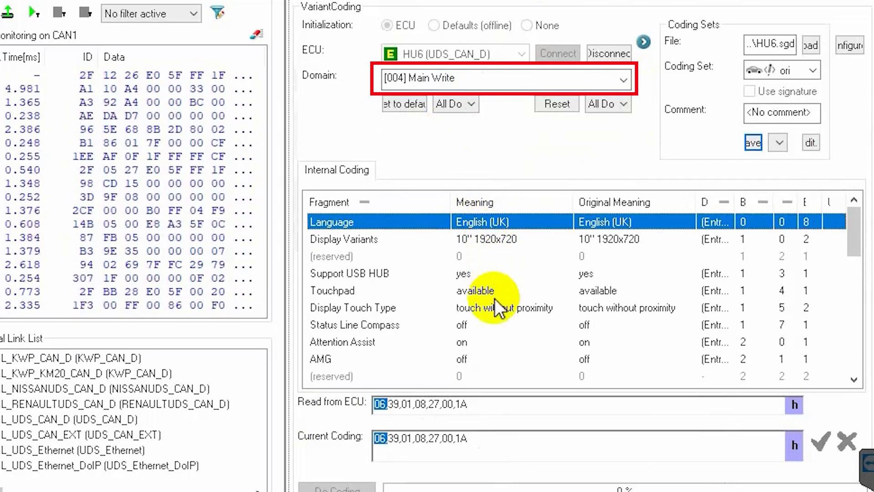
scroll(495, 298, "down", 4)
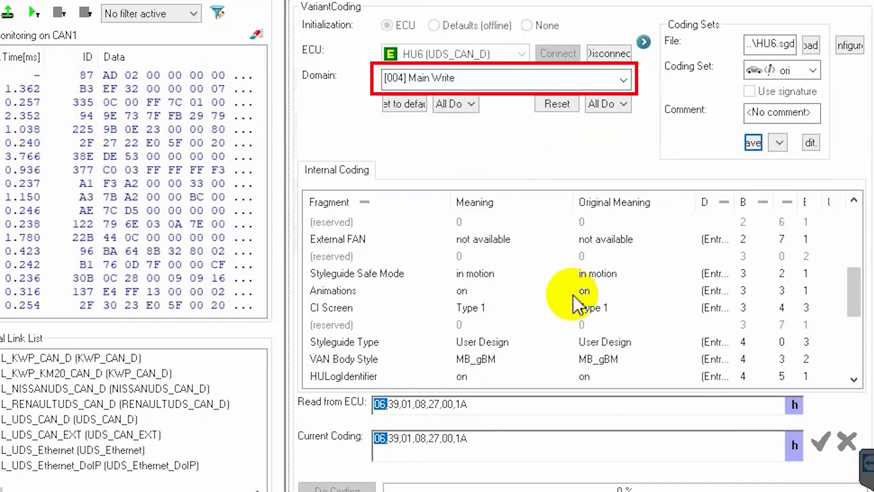
scroll(576, 299, "down", 1)
scroll(575, 297, "down", 1)
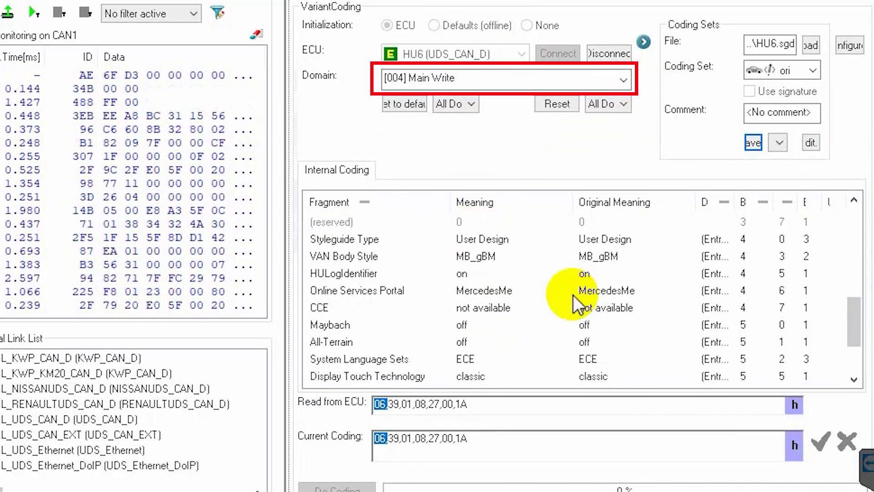
scroll(574, 299, "down", 1)
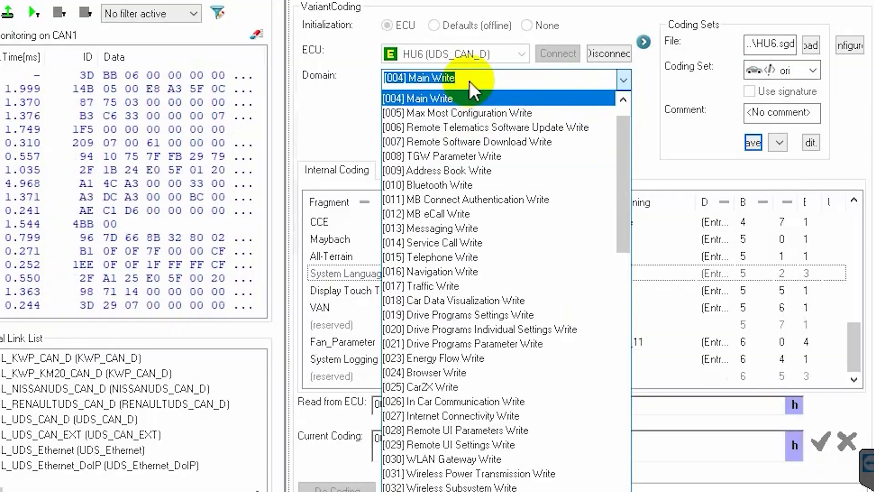
- Load [065] TV Country Setting Write and check the Country code fragment
type("tv")
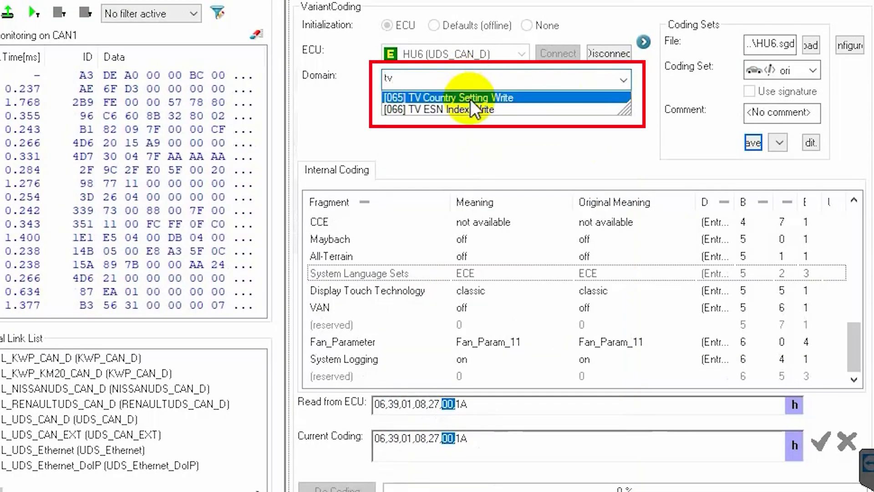
left_click(471, 99)
left_click(522, 220)
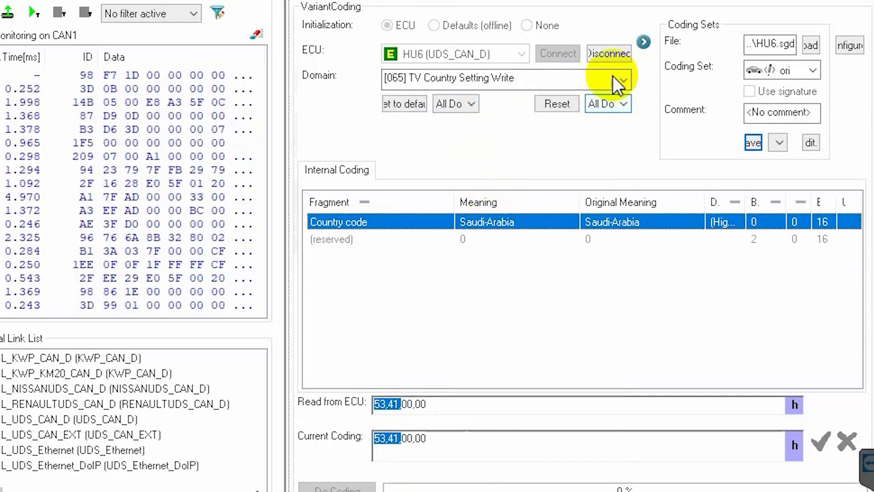
- Load [051] Time and Date Write and check Automatic Timezone Recognition is off
left_click(626, 79)
left_click(534, 80)
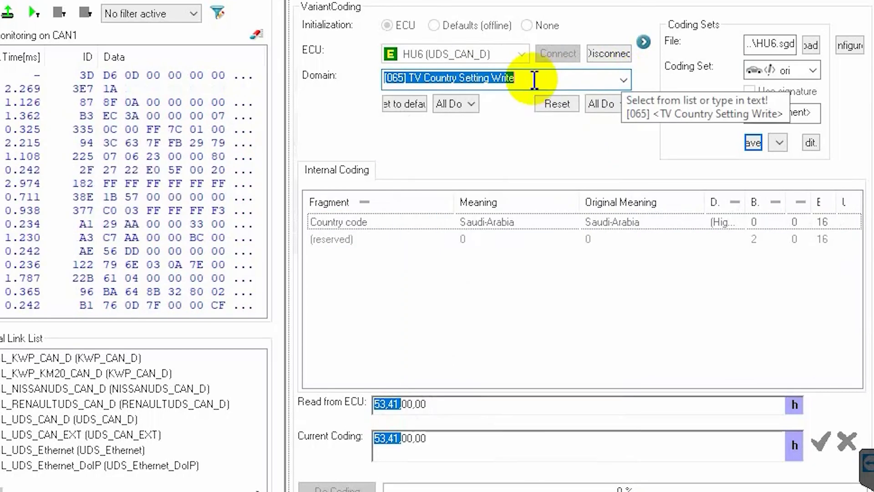
type("tim")
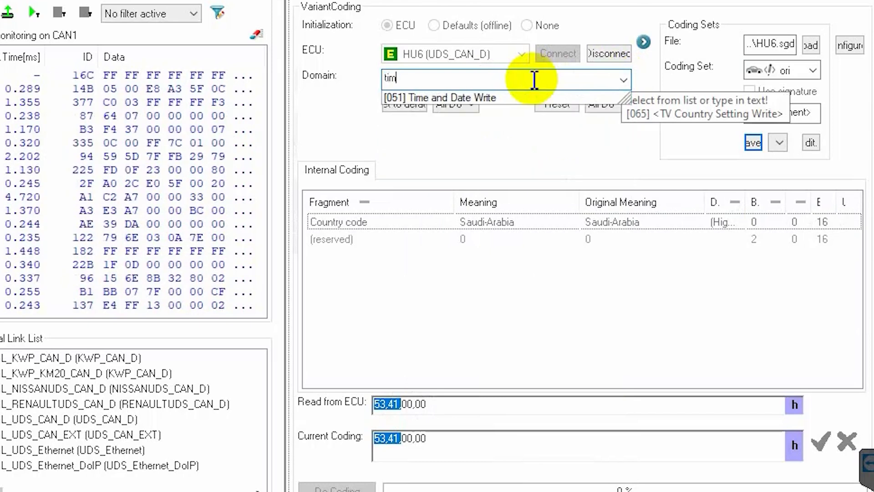
left_click(487, 96)
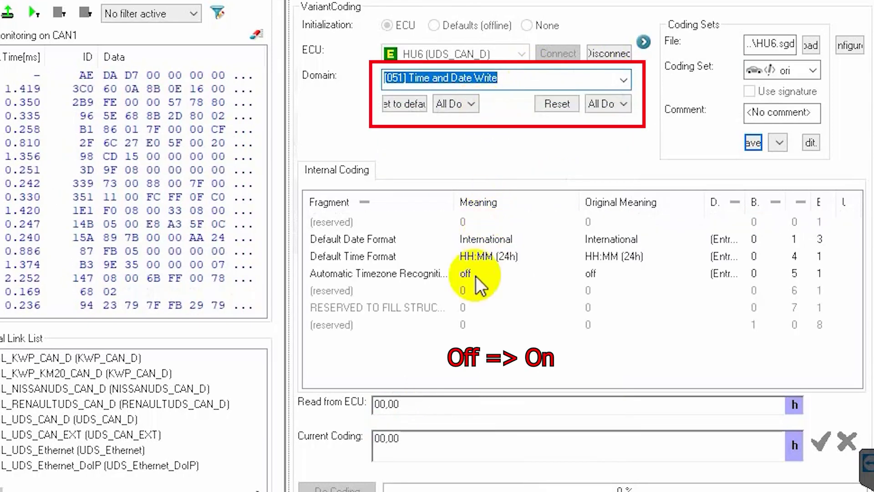
left_click(465, 275)
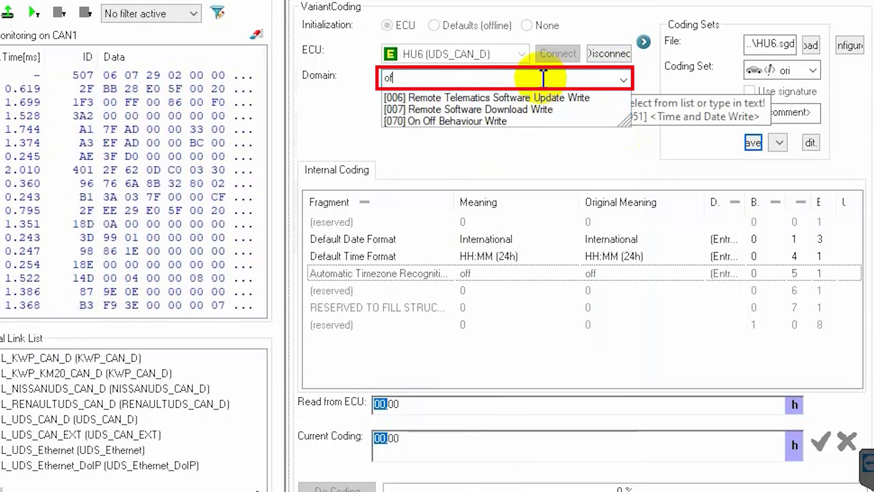
- Load [070] On Off Behaviour Write and inspect its OnOffHKDunja and UserOff-Style fragments
left_click(474, 121)
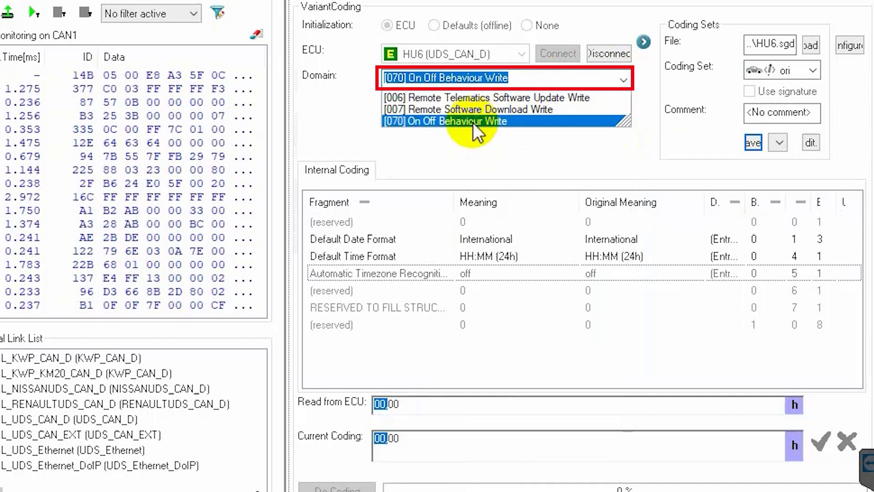
left_click(474, 254)
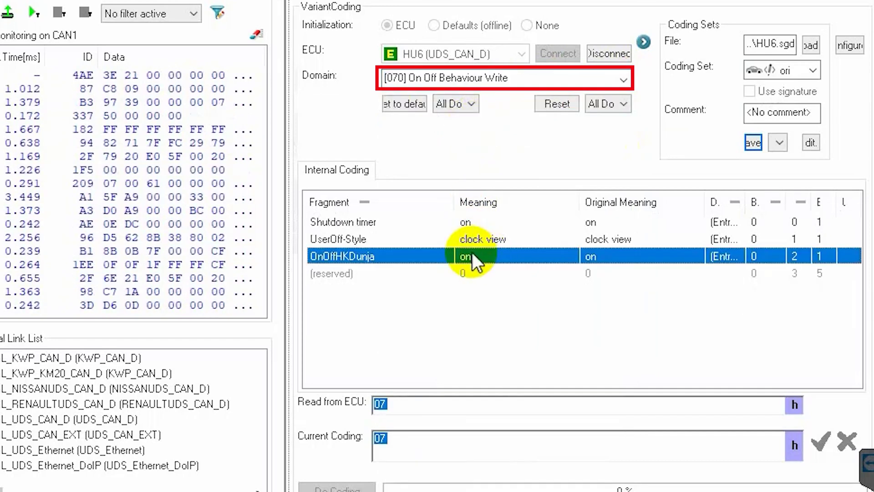
left_click(473, 239)
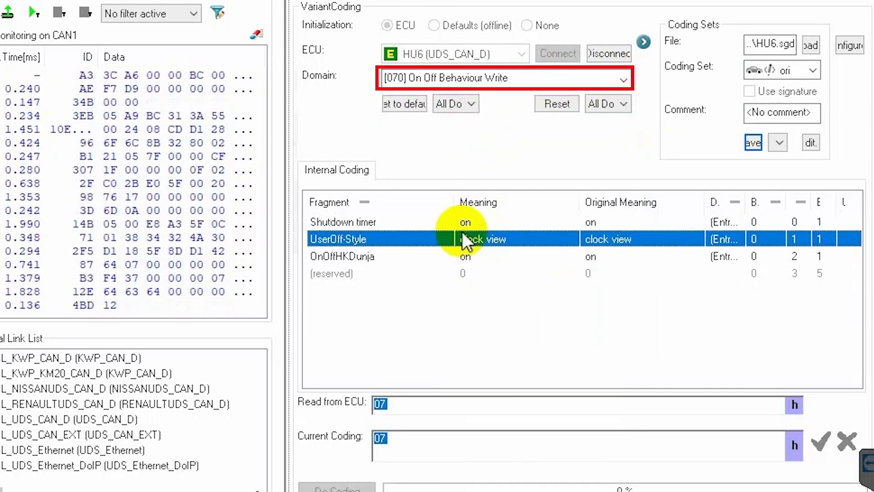
- Load [016] Navigation Write and scroll to Navigation Region, currently ECE
left_click(469, 221)
left_click(533, 78)
type("n")
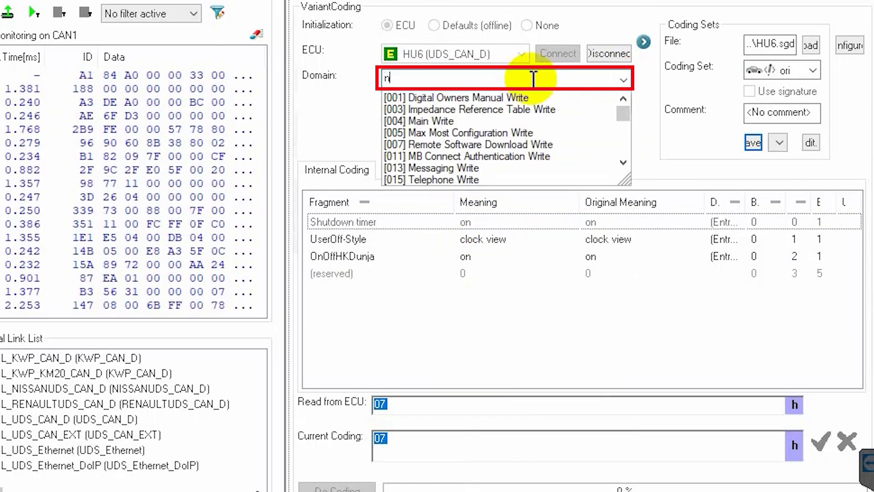
type("av")
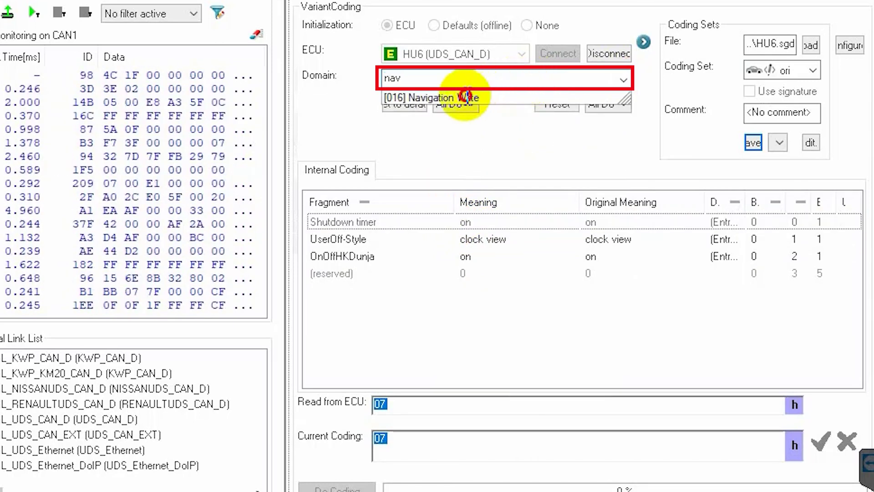
left_click(468, 97)
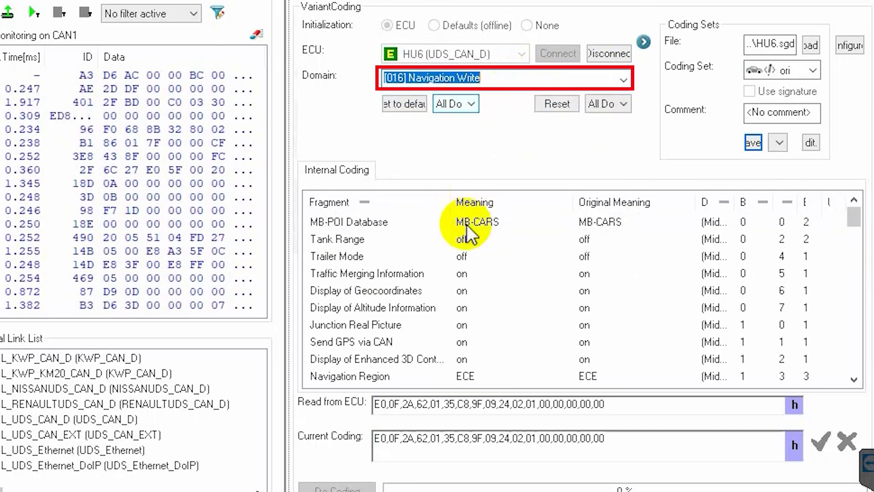
scroll(482, 276, "down", 2)
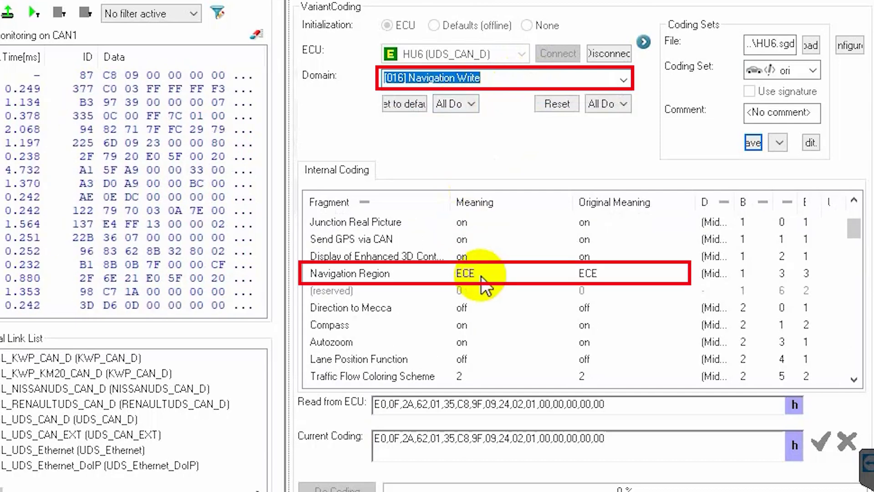